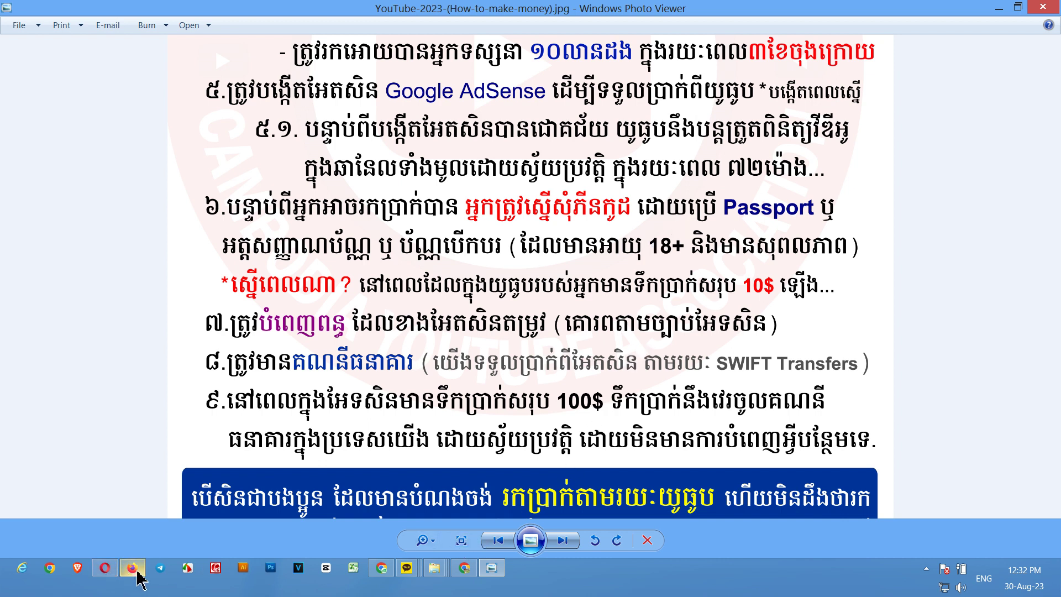
- Switch to the Firefox window with YouTube Studio and open the channel dashboard
{"action": "mouse_move", "coordinate": [138, 578]}
{"action": "left_click", "coordinate": [166, 524]}
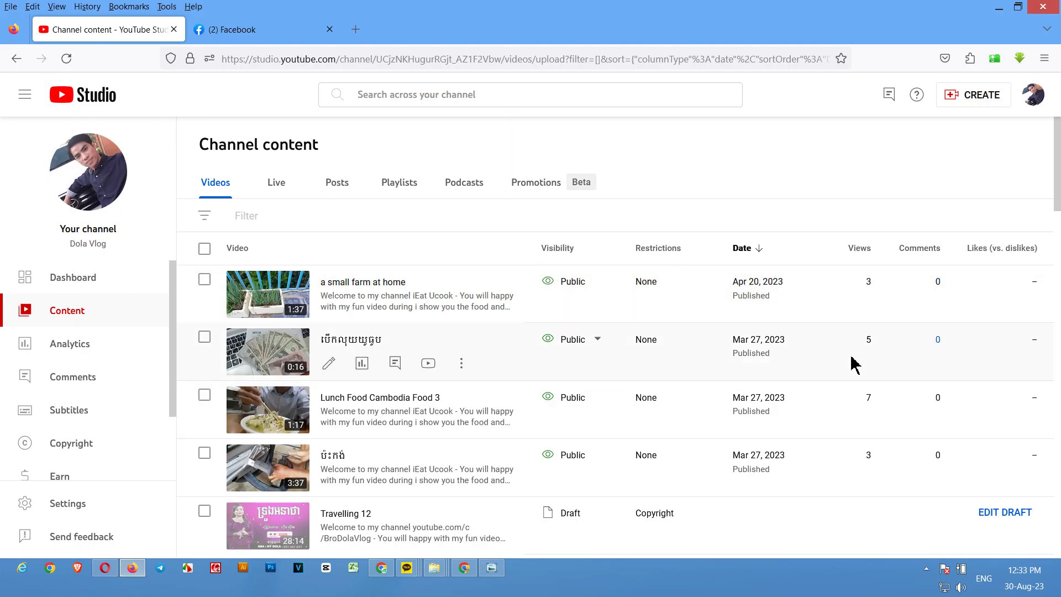
{"action": "left_click", "coordinate": [138, 277]}
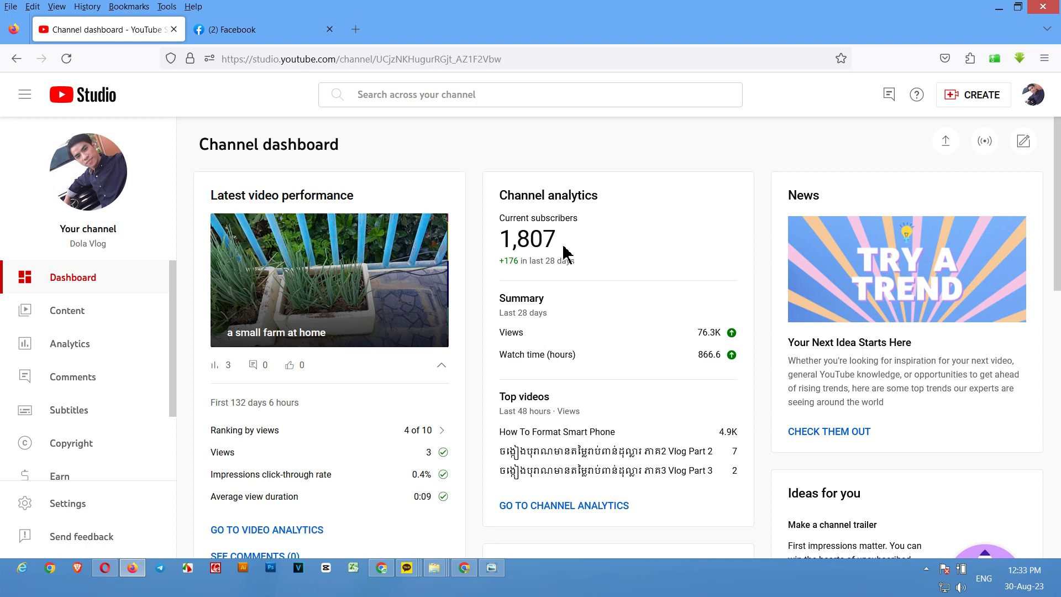
- Open the channel's Earn page and review the requirements for joining the YouTube Partner Program
{"action": "scroll", "coordinate": [113, 431], "scroll_direction": "down", "scroll_amount": 2}
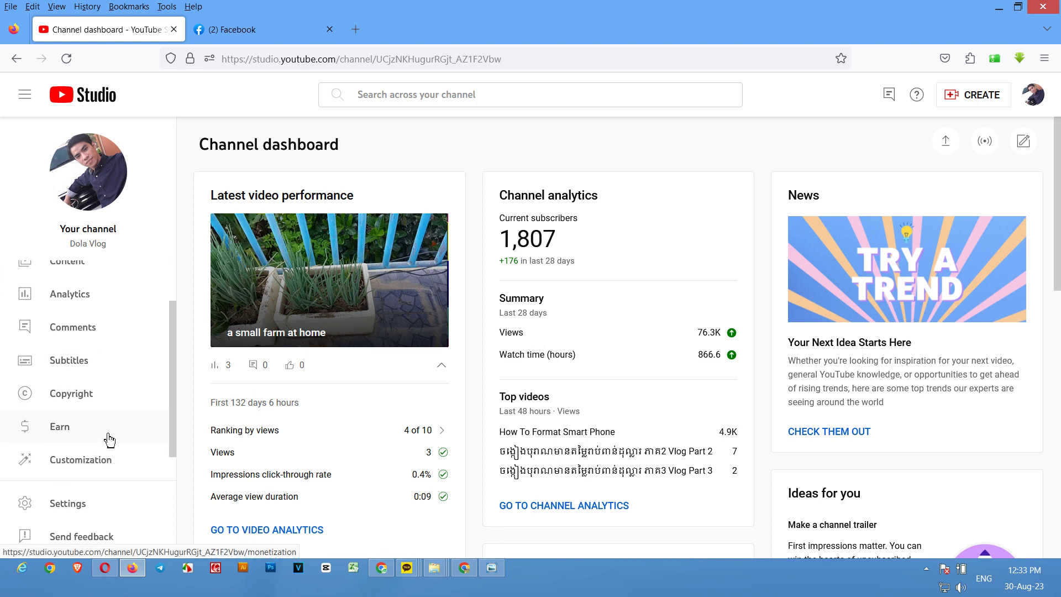
{"action": "left_click", "coordinate": [46, 436]}
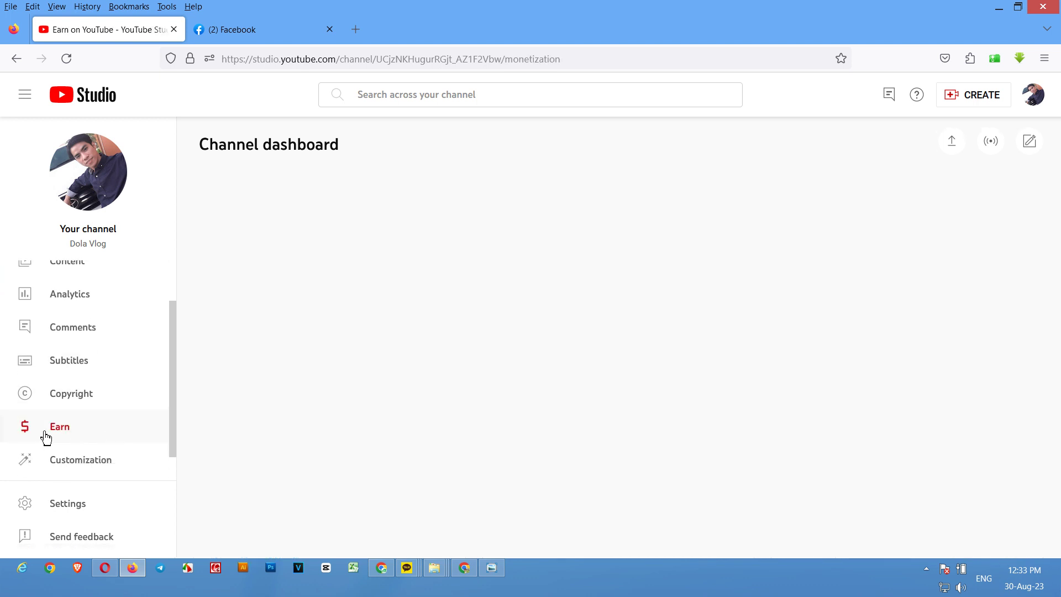
{"action": "scroll", "coordinate": [676, 332], "scroll_direction": "down", "scroll_amount": 10}
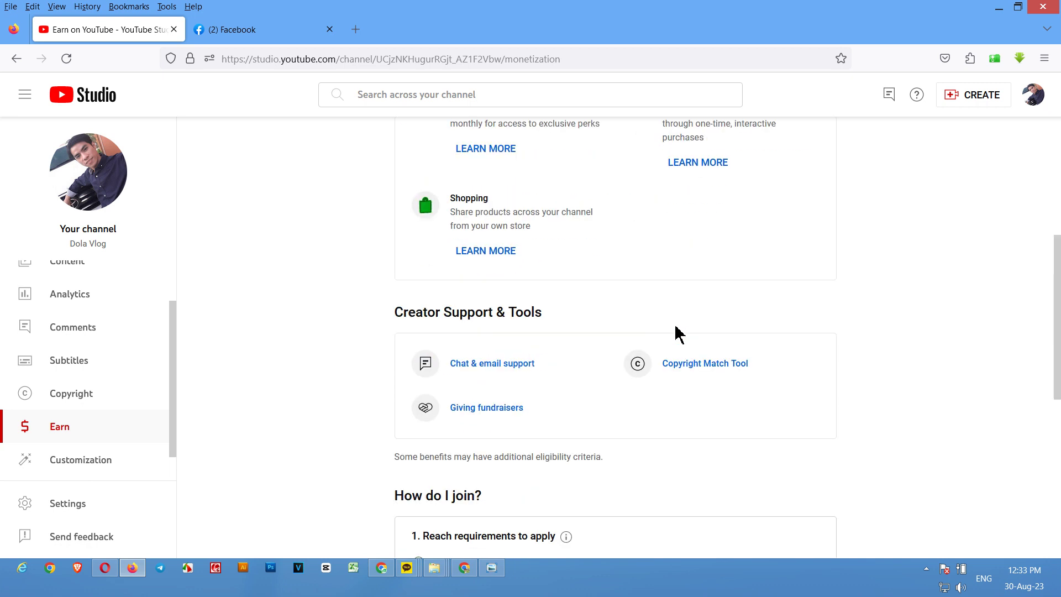
{"action": "scroll", "coordinate": [674, 304], "scroll_direction": "down", "scroll_amount": 2}
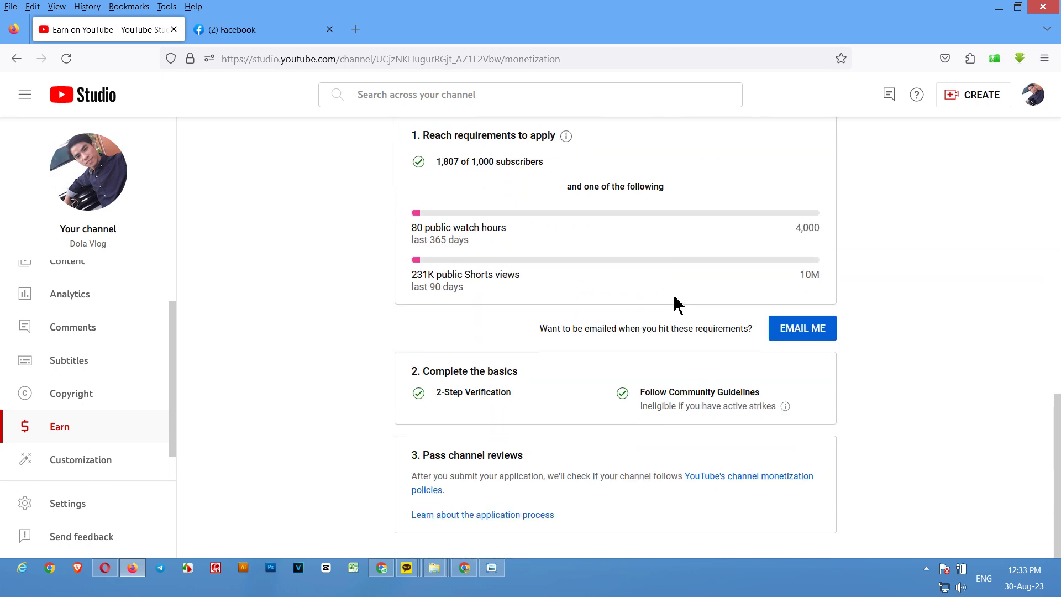
{"action": "scroll", "coordinate": [675, 303], "scroll_direction": "up", "scroll_amount": 8}
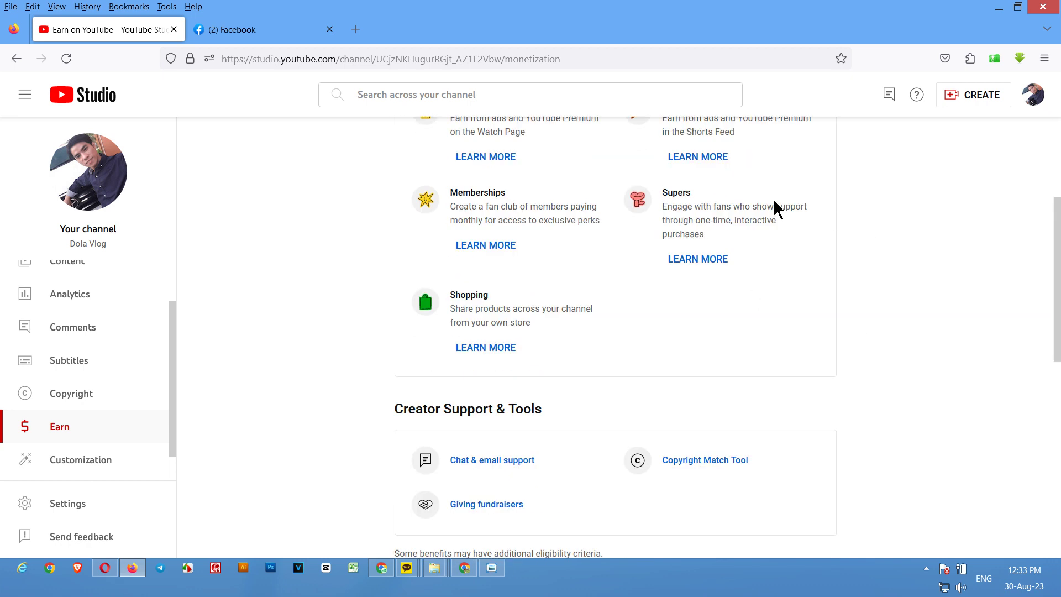
{"action": "scroll", "coordinate": [592, 415], "scroll_direction": "down", "scroll_amount": 5}
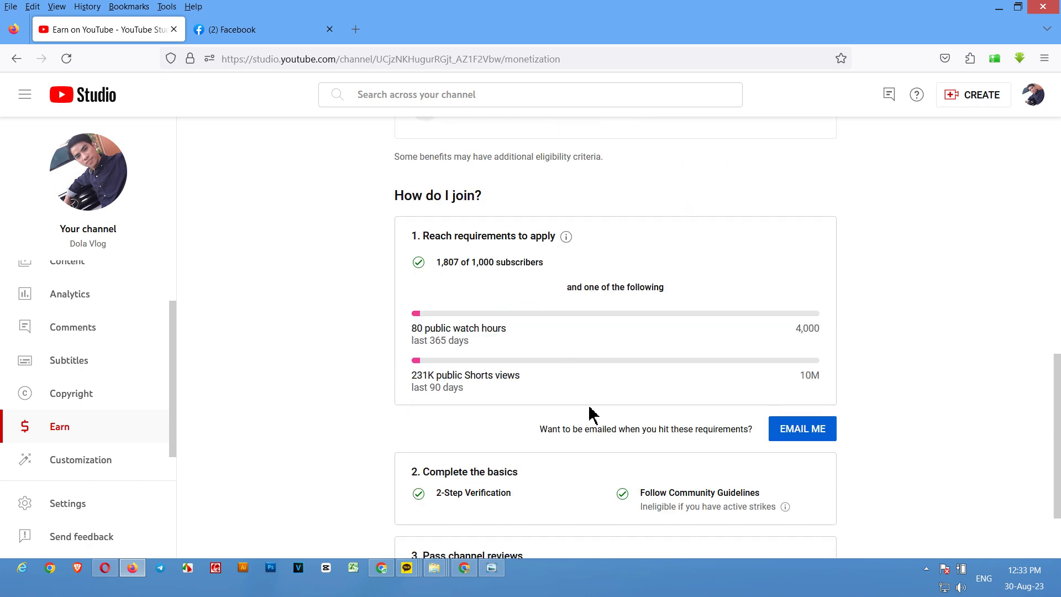
{"action": "scroll", "coordinate": [593, 414], "scroll_direction": "down", "scroll_amount": 2}
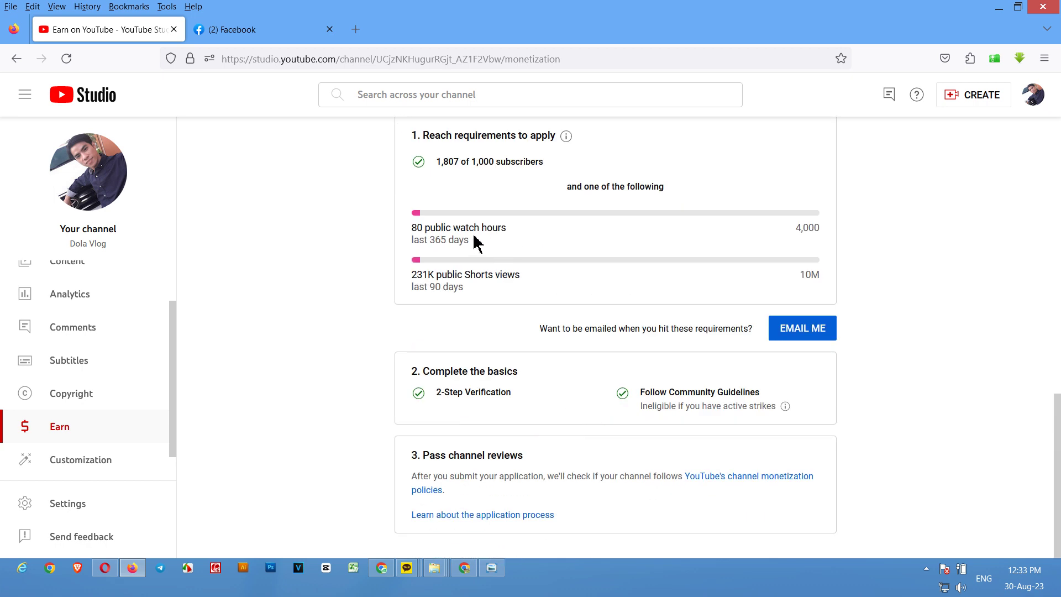
- Highlight the public Shorts views figure and the subscriber requirement under "Reach requirements to apply"
{"action": "double_click", "coordinate": [419, 229]}
{"action": "left_click_drag", "start_coordinate": [417, 274], "coordinate": [466, 276]}
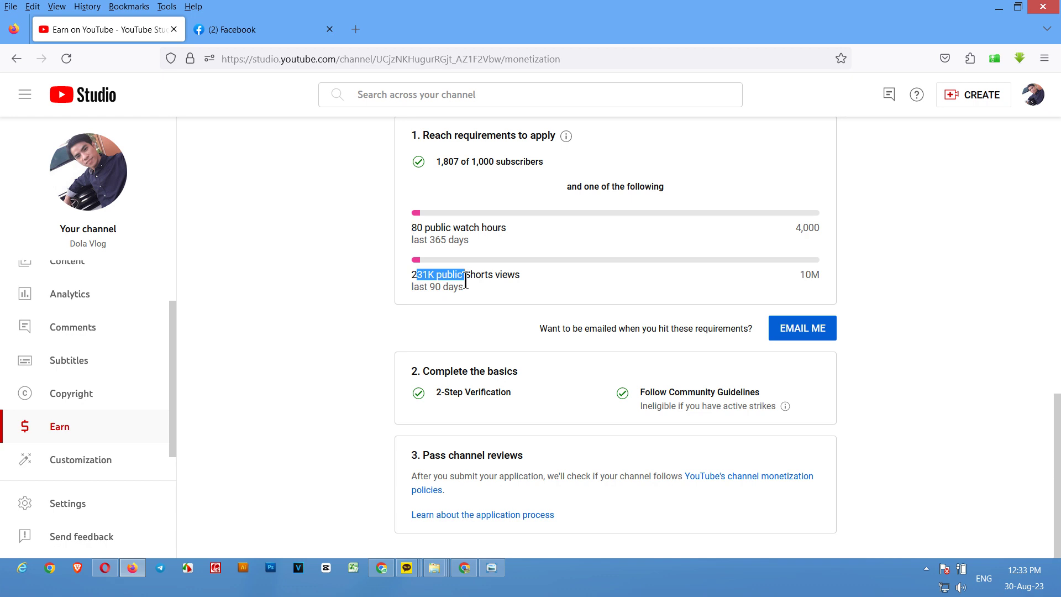
{"action": "scroll", "coordinate": [467, 279], "scroll_direction": "up", "scroll_amount": 2}
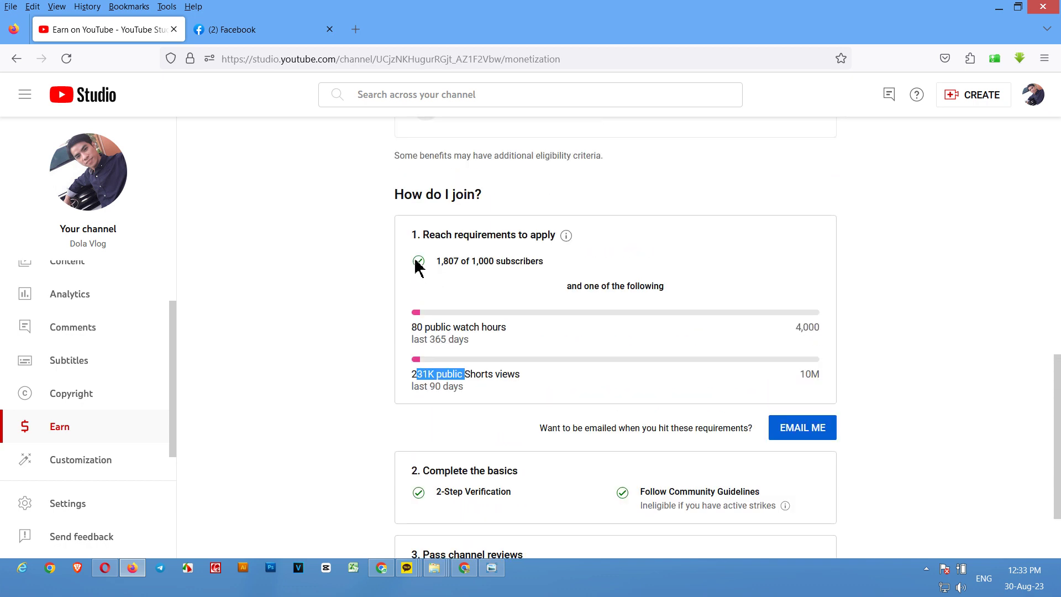
{"action": "left_click_drag", "start_coordinate": [416, 265], "coordinate": [557, 258]}
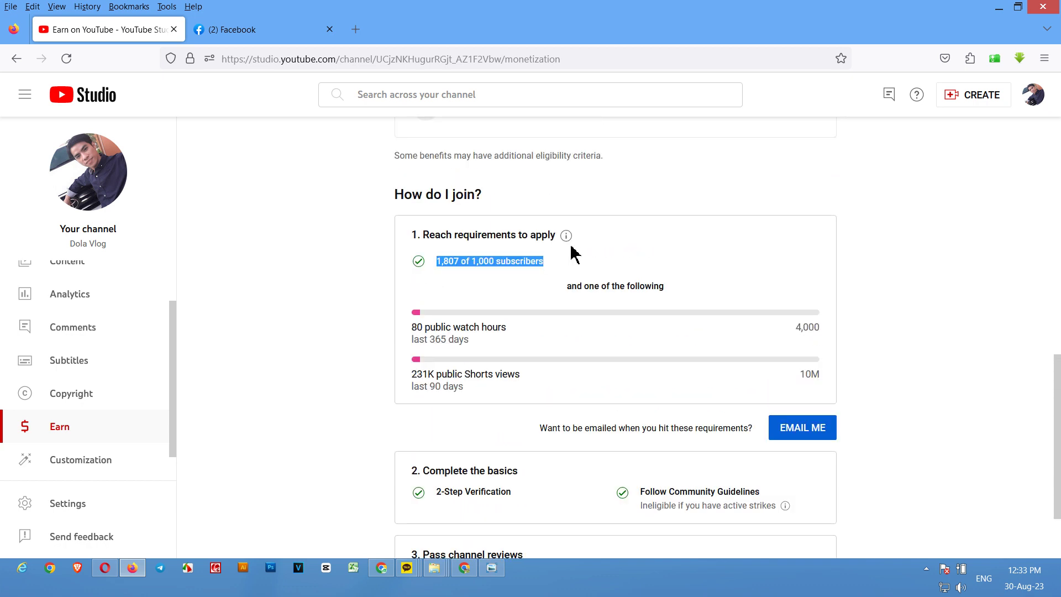
{"action": "scroll", "coordinate": [566, 414], "scroll_direction": "down", "scroll_amount": 1}
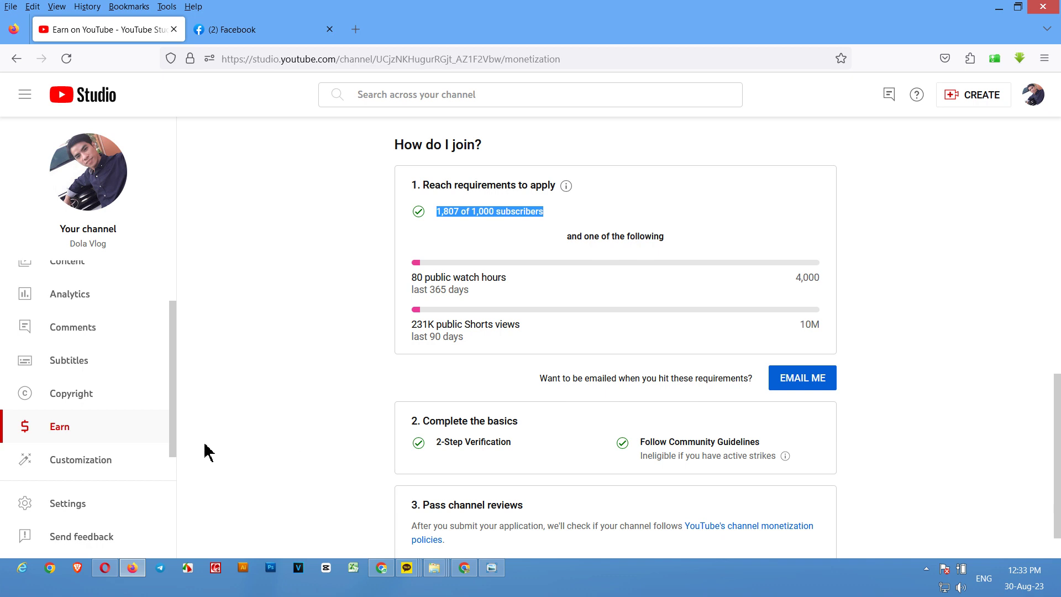
- Open the channel's feature eligibility settings and expand the Advanced features section to show its benefits and requirements
{"action": "left_click", "coordinate": [68, 515]}
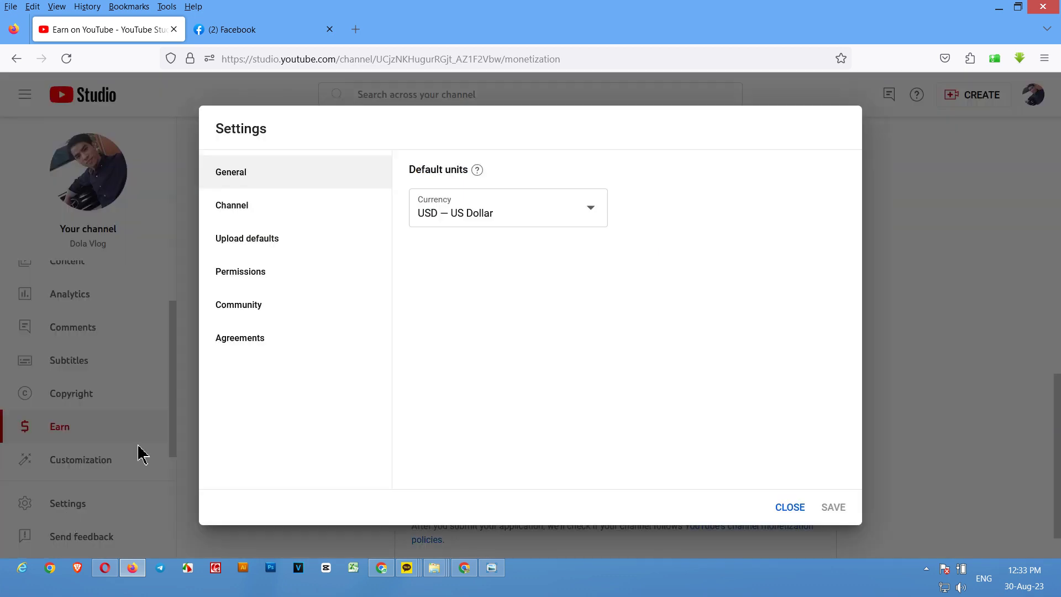
{"action": "left_click", "coordinate": [253, 215]}
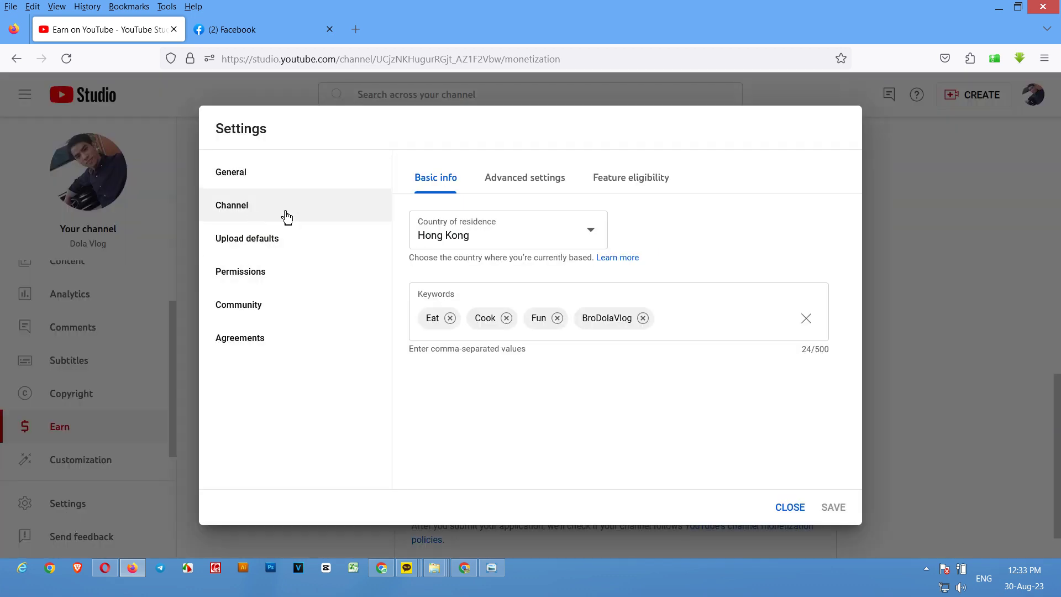
{"action": "left_click", "coordinate": [597, 181]}
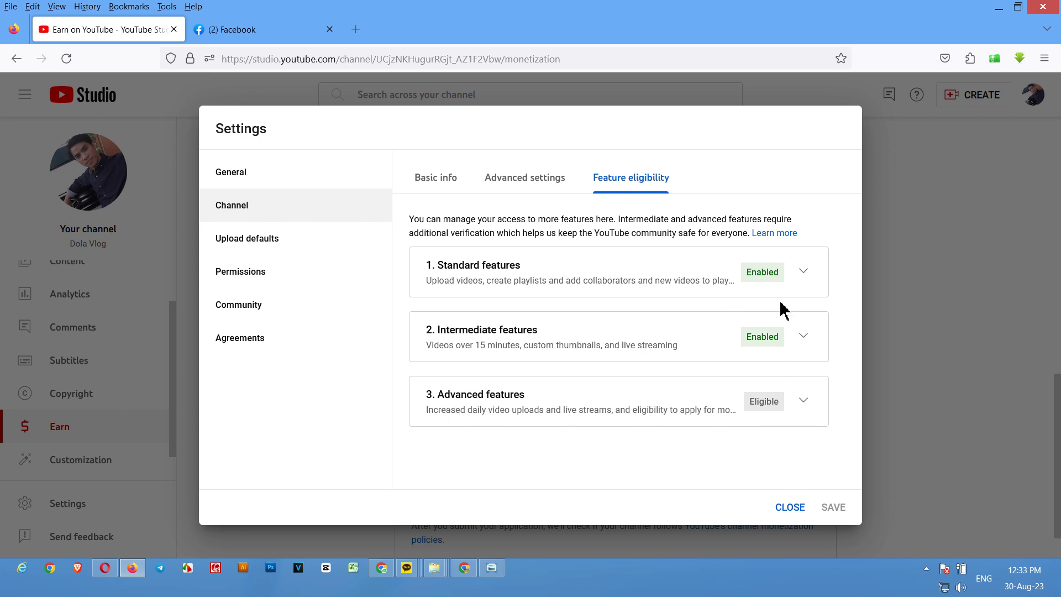
{"action": "left_click", "coordinate": [803, 402]}
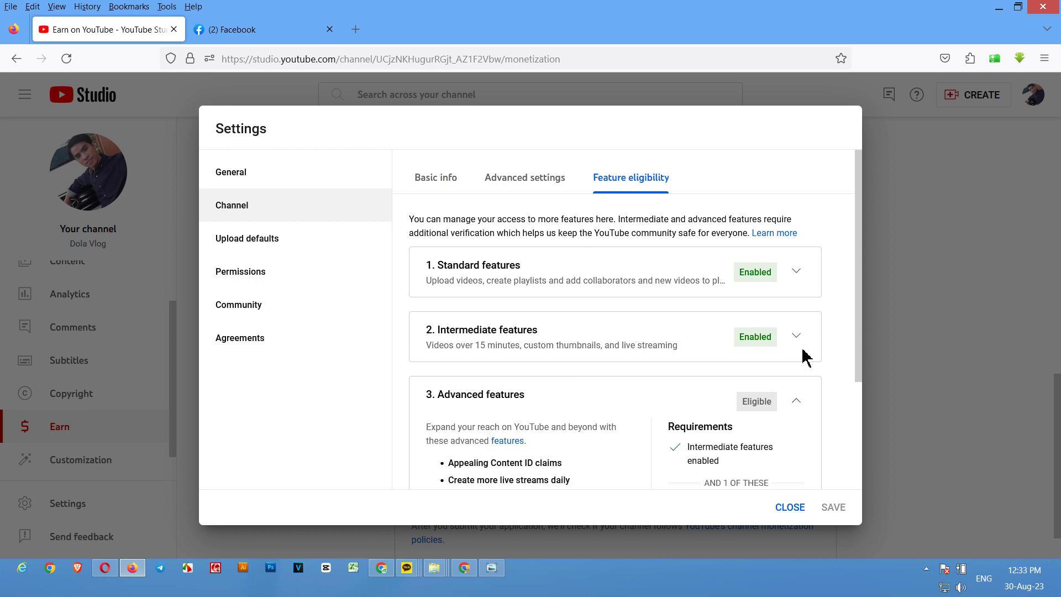
{"action": "scroll", "coordinate": [803, 365], "scroll_direction": "down", "scroll_amount": 3}
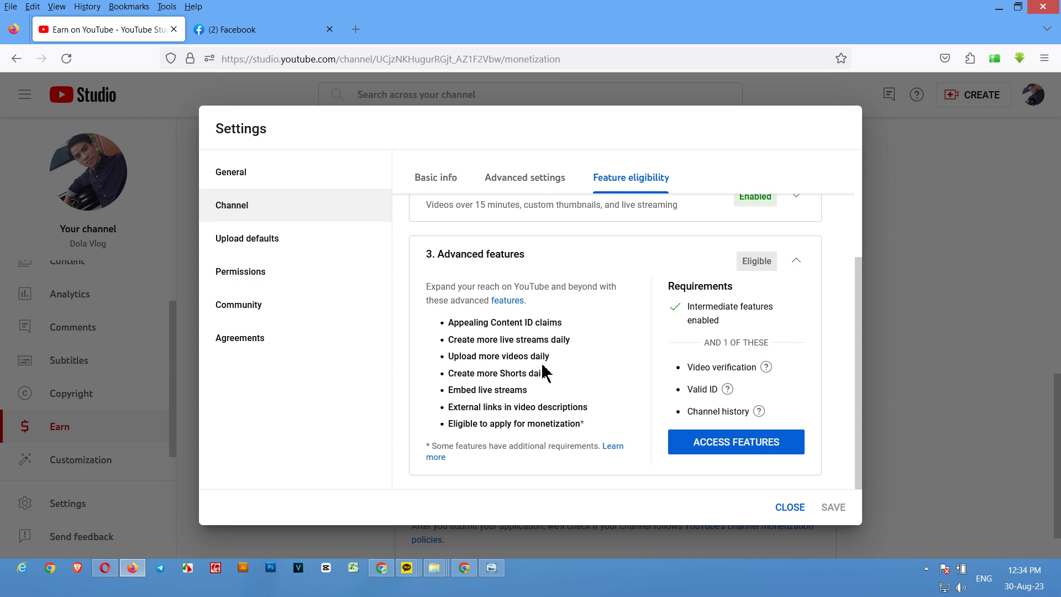
- Highlight the advanced features from Content ID claims to external links, then collapse the section and close the settings
{"action": "left_click_drag", "start_coordinate": [448, 320], "coordinate": [582, 407]}
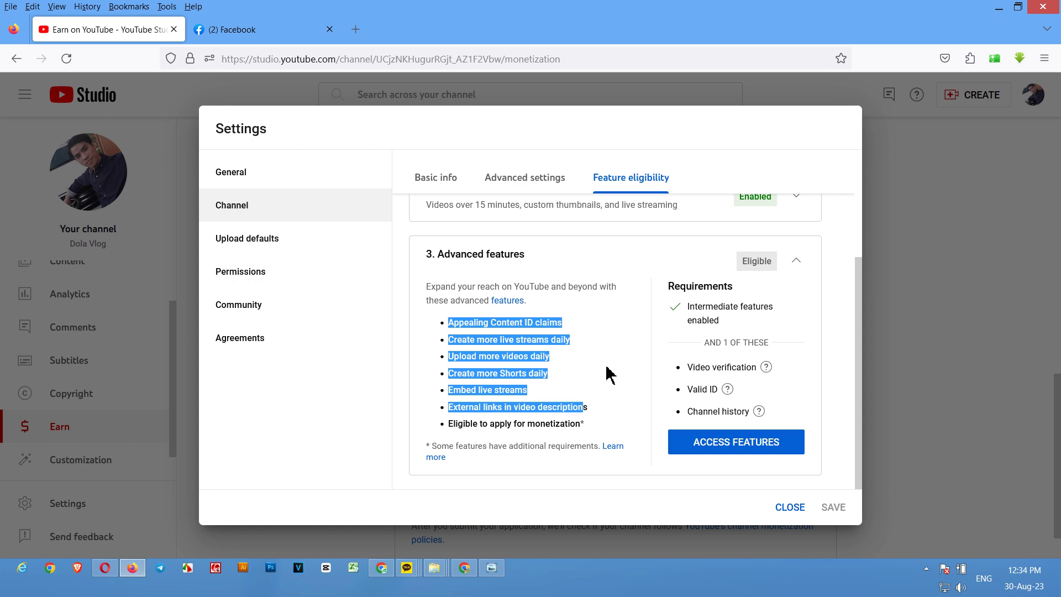
{"action": "scroll", "coordinate": [810, 436], "scroll_direction": "up", "scroll_amount": 1}
{"action": "scroll", "coordinate": [801, 449], "scroll_direction": "down", "scroll_amount": 1}
{"action": "scroll", "coordinate": [801, 428], "scroll_direction": "up", "scroll_amount": 2}
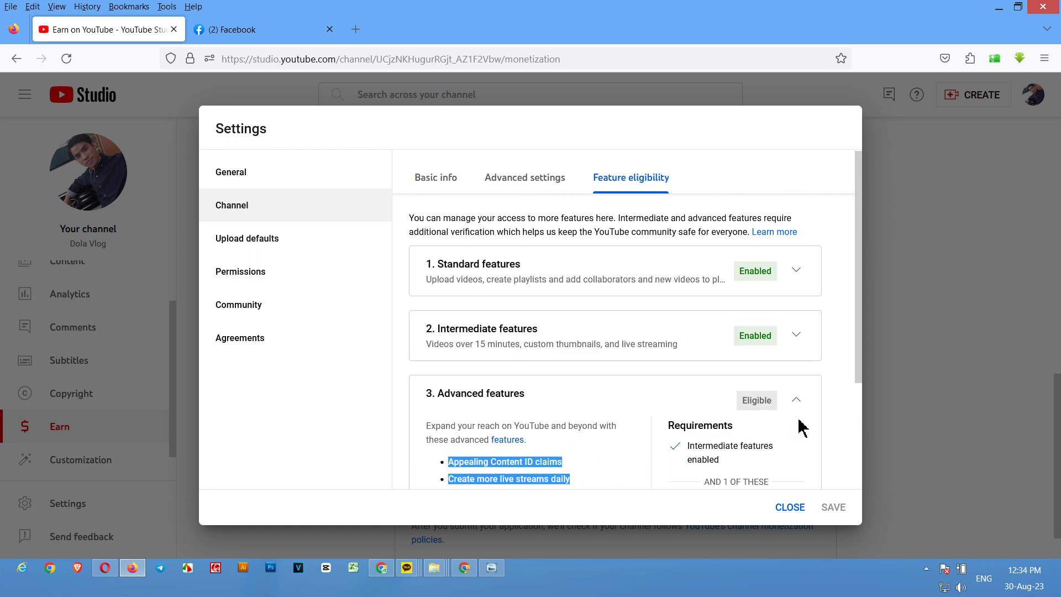
{"action": "left_click", "coordinate": [801, 404]}
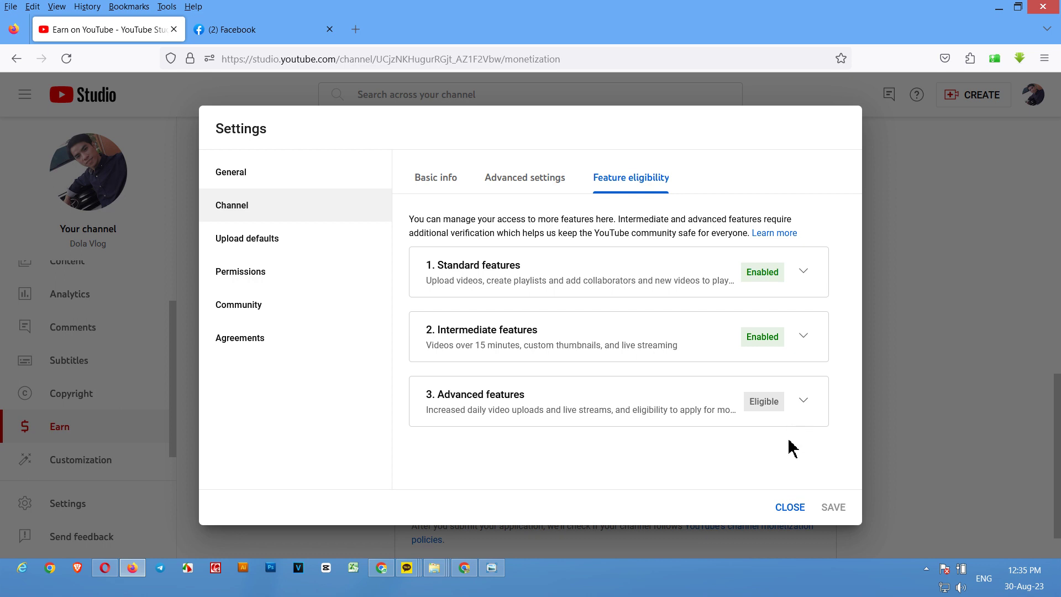
{"action": "left_click", "coordinate": [782, 506]}
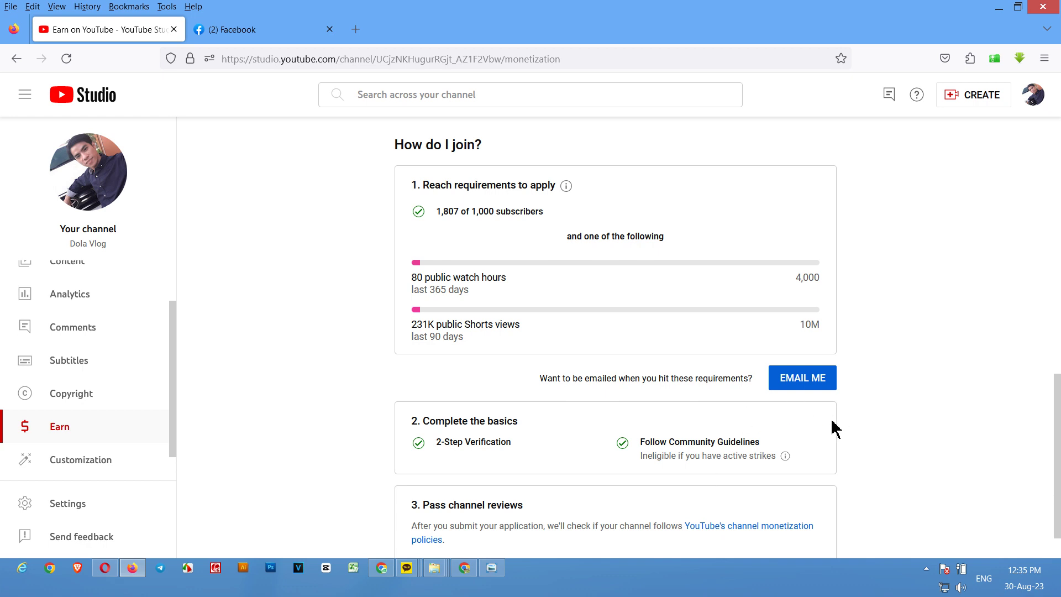
- Reopen the channel's feature eligibility settings, review the Advanced features requirements again, and close the settings
{"action": "left_click", "coordinate": [102, 511]}
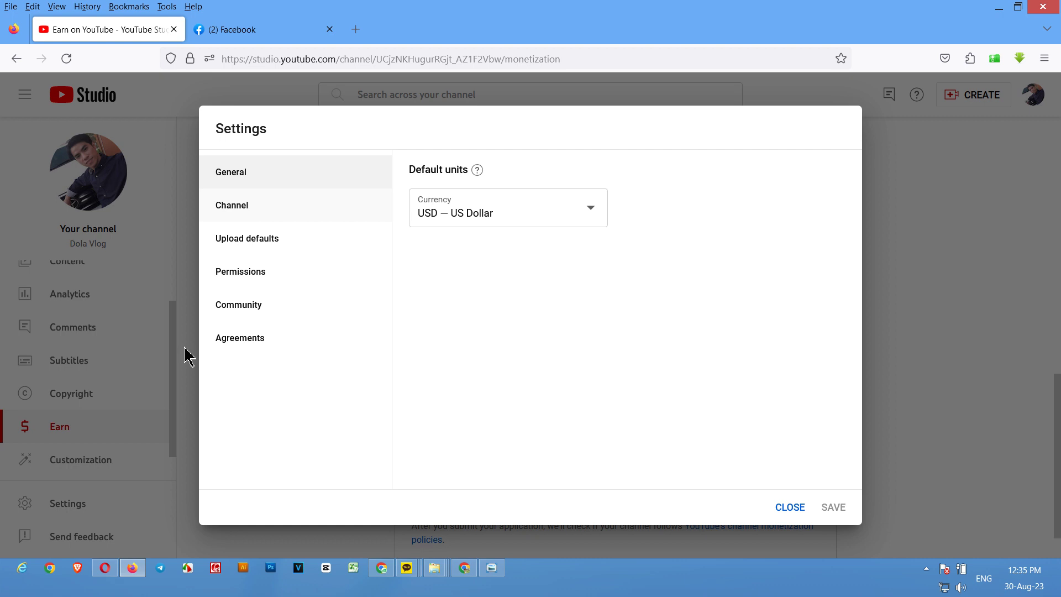
{"action": "left_click", "coordinate": [230, 215]}
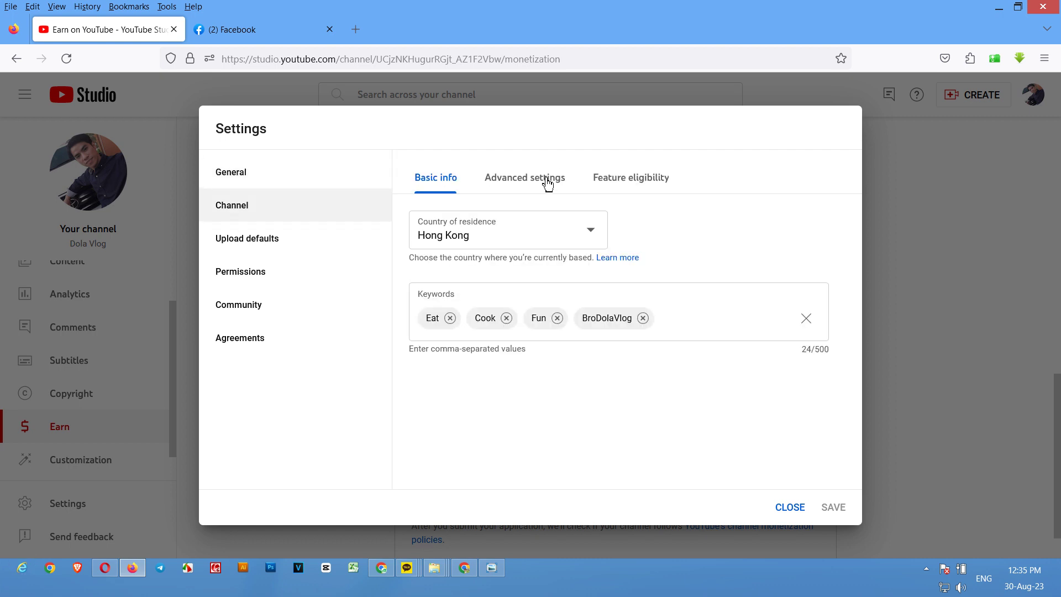
{"action": "left_click", "coordinate": [629, 188]}
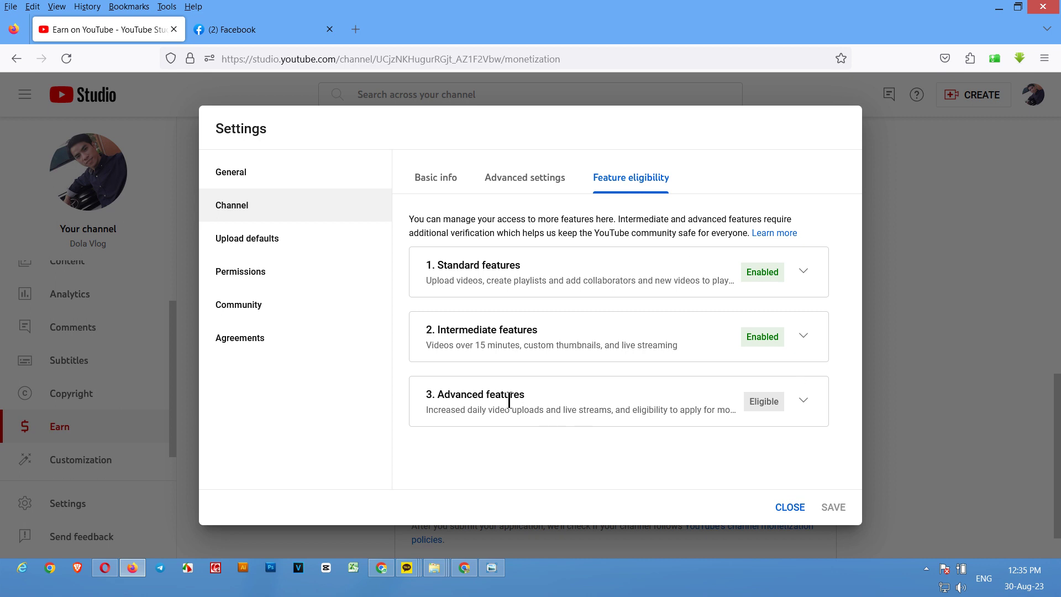
{"action": "left_click", "coordinate": [804, 402]}
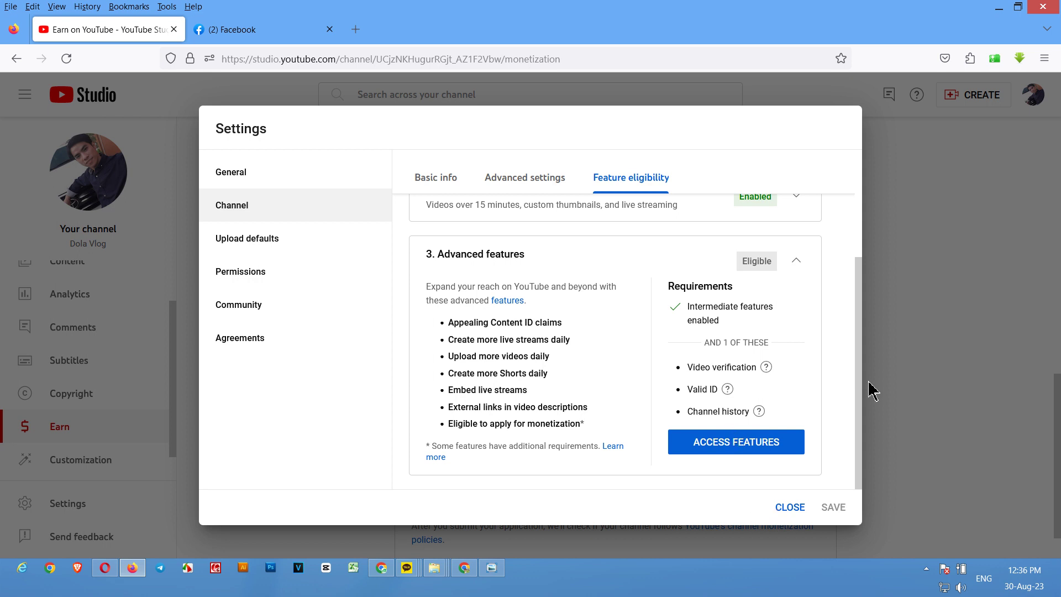
{"action": "left_click", "coordinate": [799, 514]}
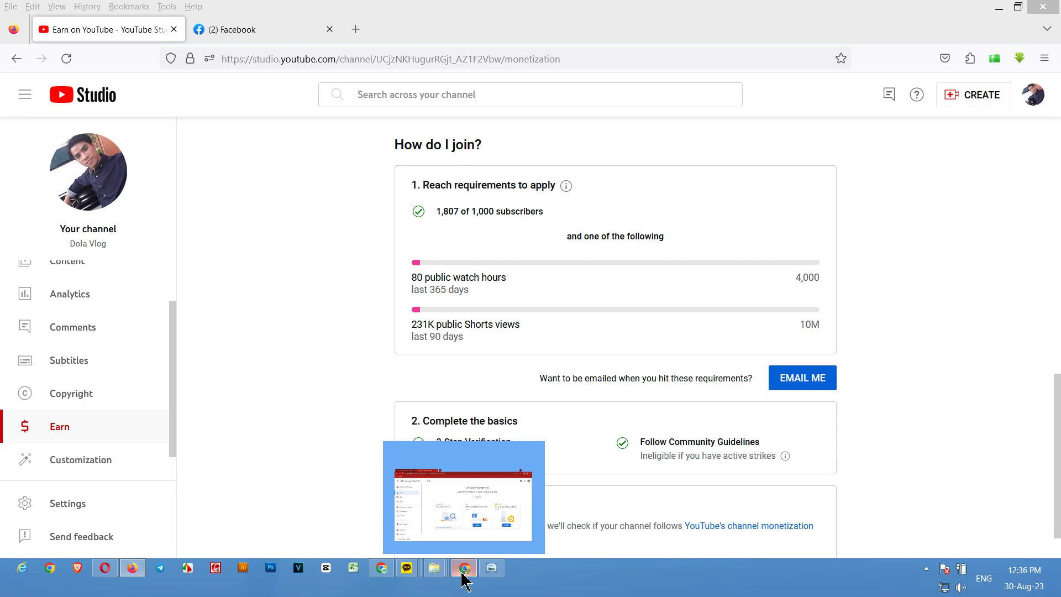
- Switch to the Chrome window with the Drawing Art channel and review the three application steps on its Earn page
{"action": "left_click", "coordinate": [464, 572]}
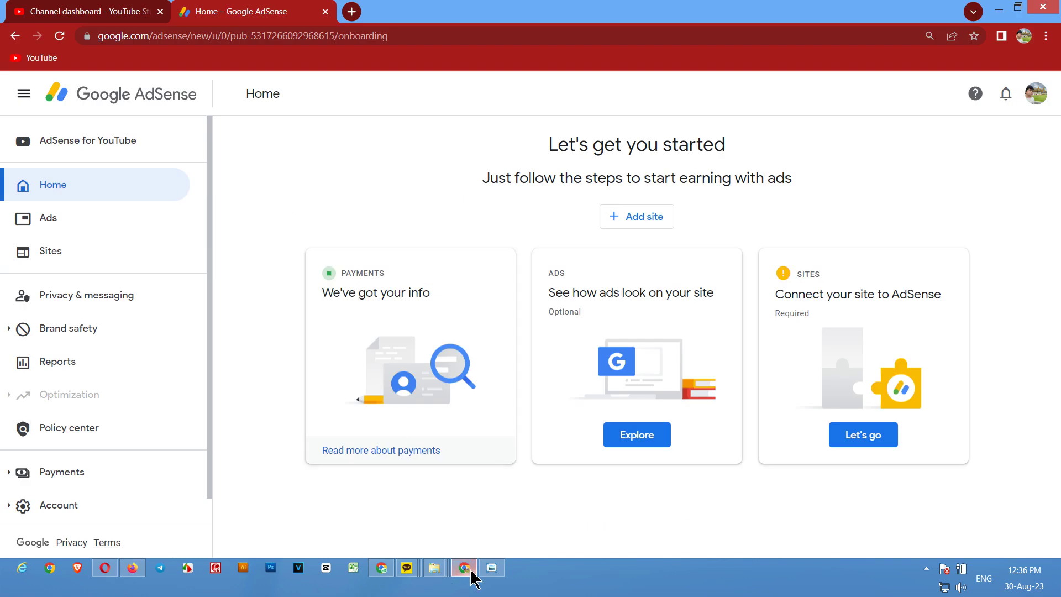
{"action": "left_click", "coordinate": [89, 12]}
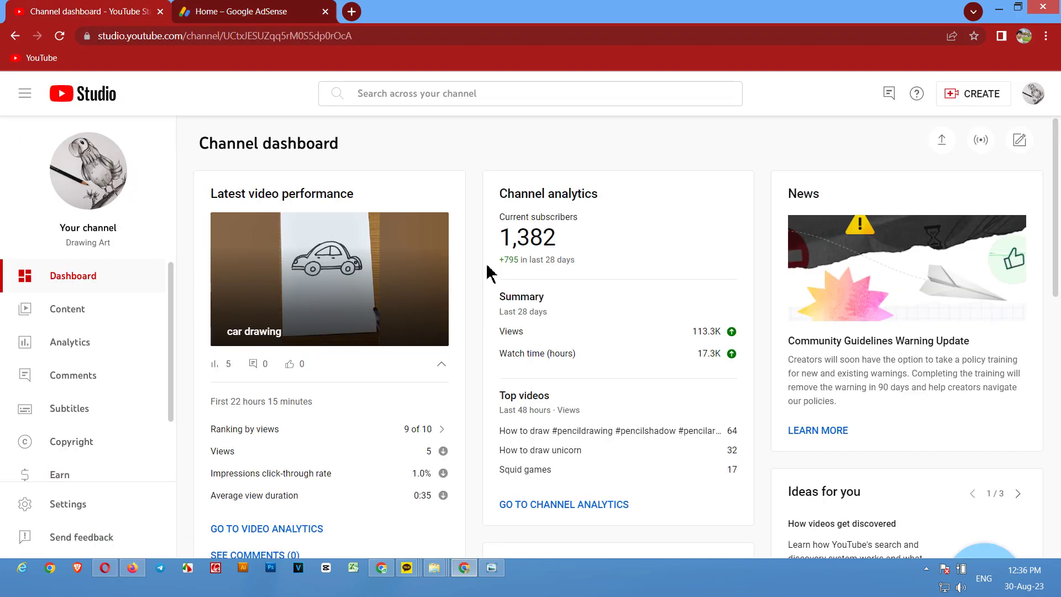
{"action": "left_click", "coordinate": [61, 474]}
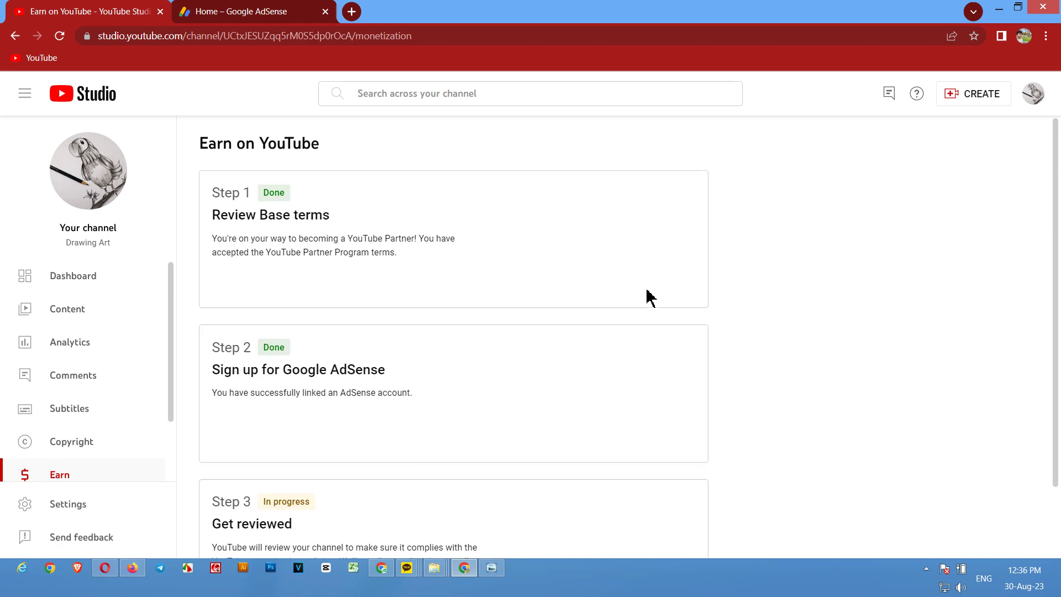
{"action": "scroll", "coordinate": [278, 249], "scroll_direction": "down", "scroll_amount": 2}
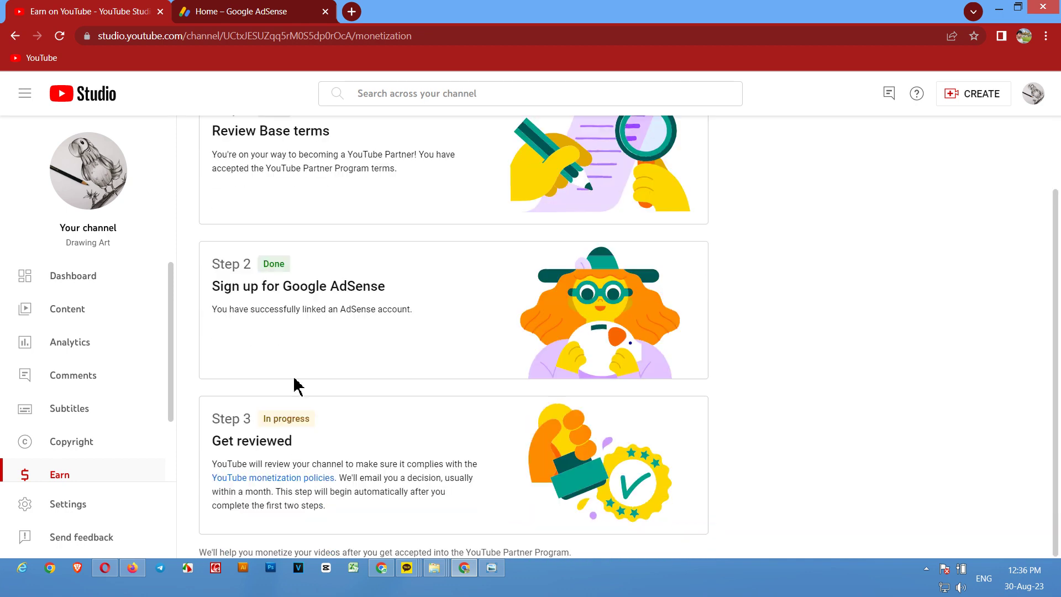
{"action": "scroll", "coordinate": [310, 398], "scroll_direction": "up", "scroll_amount": 2}
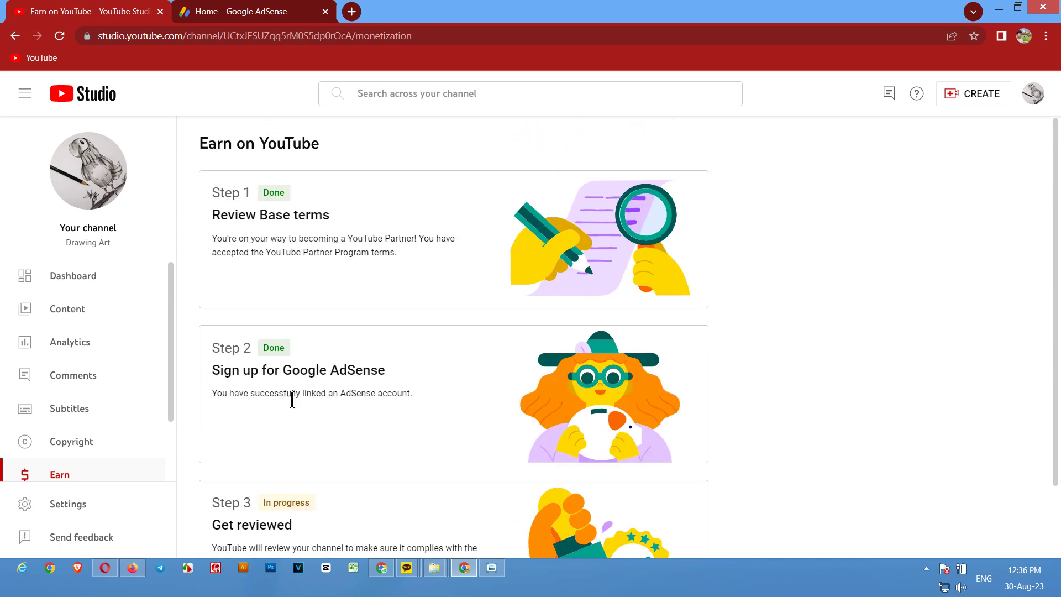
{"action": "scroll", "coordinate": [396, 407], "scroll_direction": "down", "scroll_amount": 2}
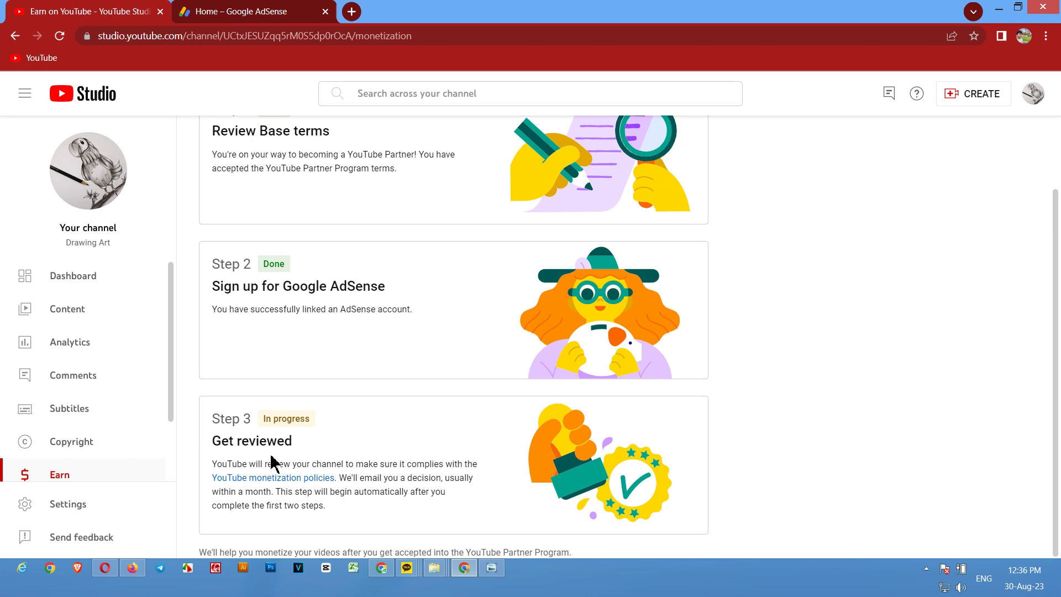
- Switch to Google AdSense and open the AdSense for YouTube page with the earnings overview
{"action": "left_click", "coordinate": [238, 9]}
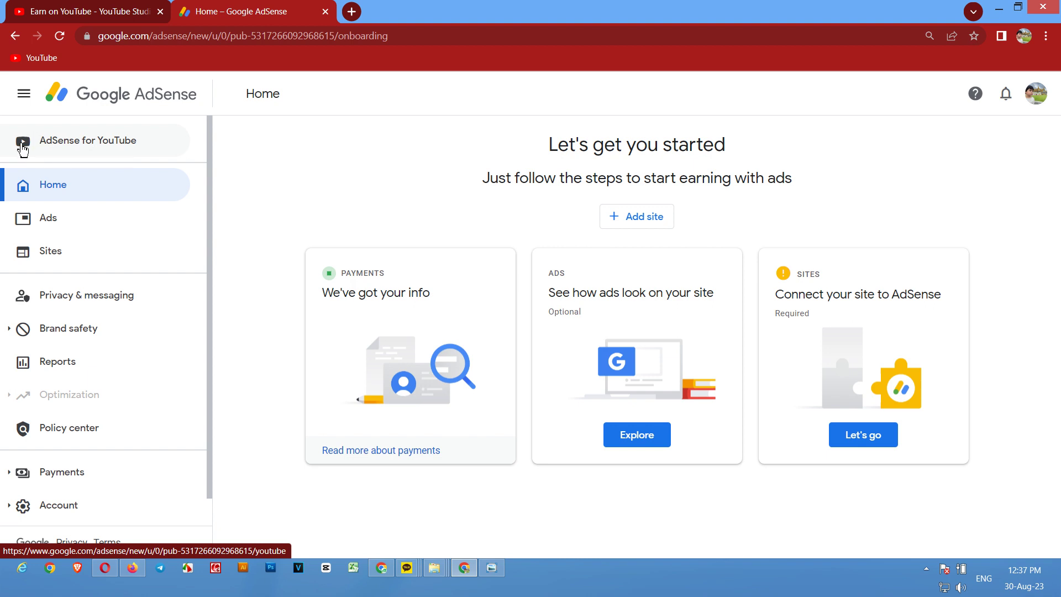
{"action": "left_click", "coordinate": [79, 150]}
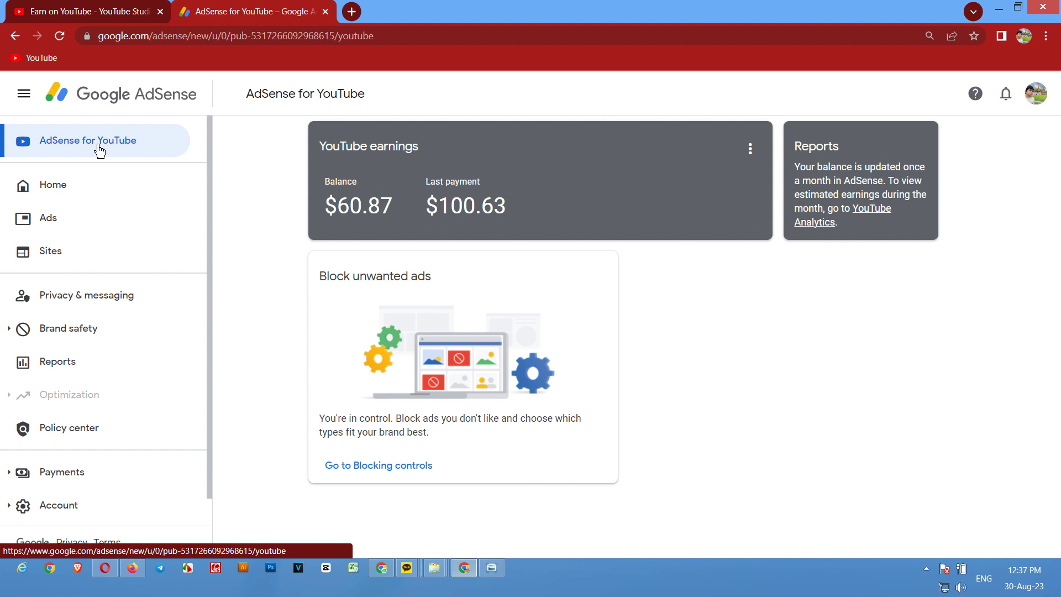
- Expand the Payments section in AdSense and open the Verification check page to review identity and address verification
{"action": "scroll", "coordinate": [138, 442], "scroll_direction": "down", "scroll_amount": 1}
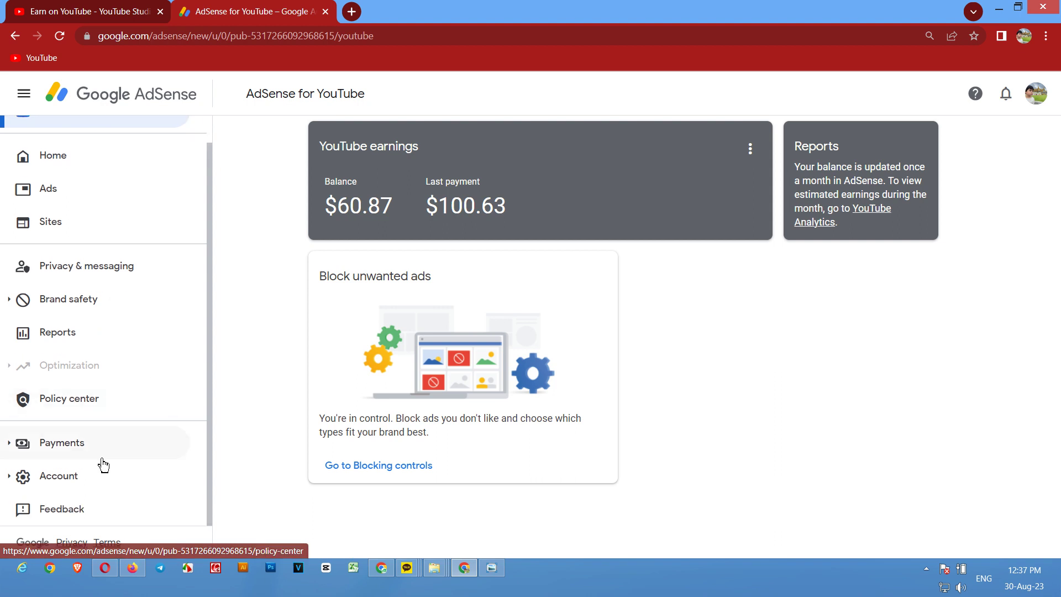
{"action": "left_click", "coordinate": [10, 445]}
{"action": "scroll", "coordinate": [83, 447], "scroll_direction": "down", "scroll_amount": 1}
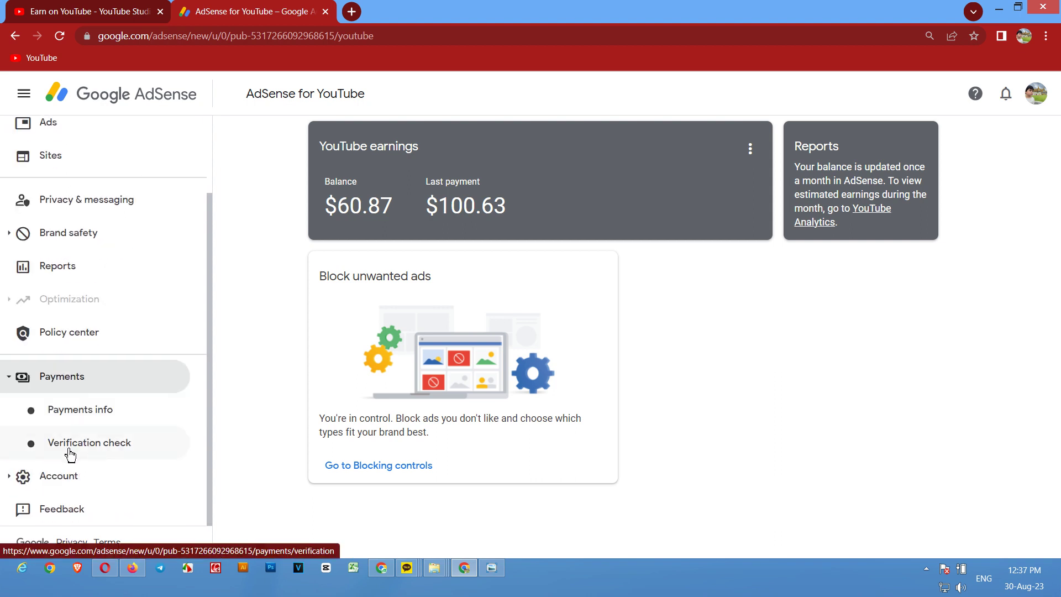
{"action": "left_click", "coordinate": [71, 454]}
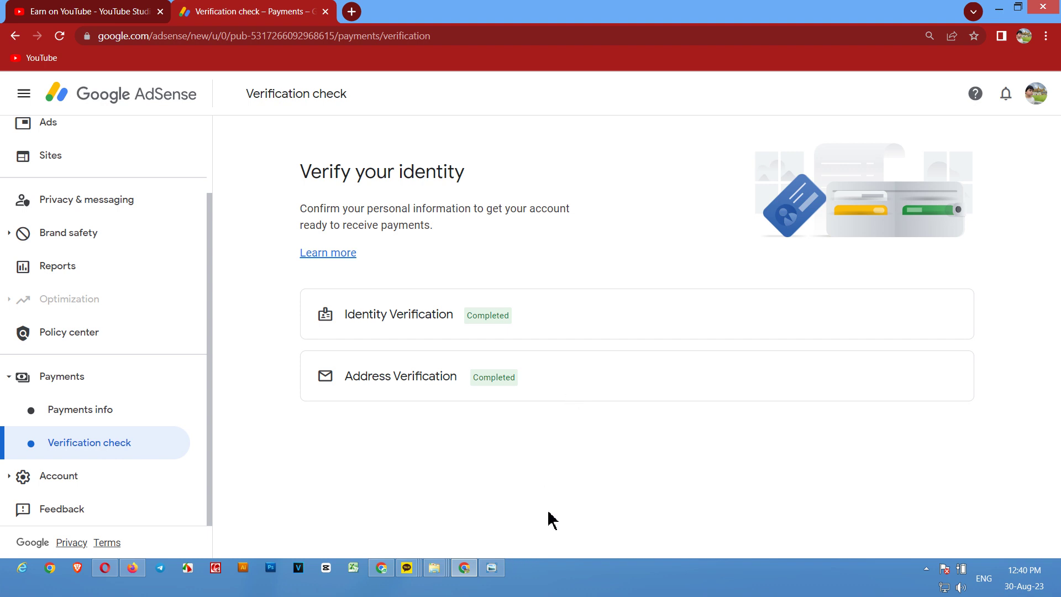
- Switch to the YouTube-2023-(How-to-make-money).jpg image in Windows Photo Viewer and review its final steps through the blue closing note
{"action": "mouse_move", "coordinate": [499, 574]}
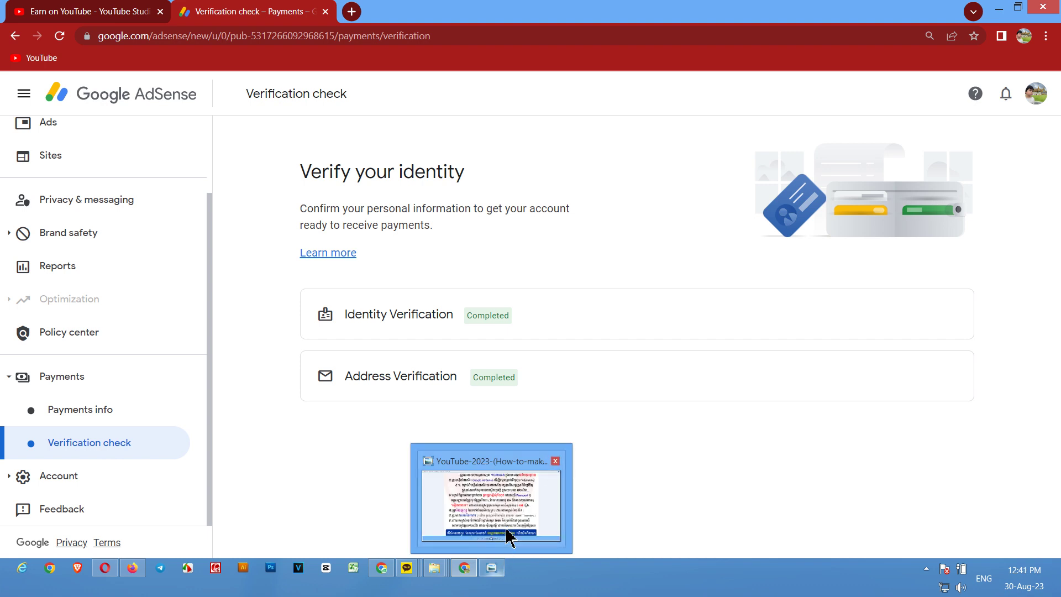
{"action": "left_click", "coordinate": [509, 535]}
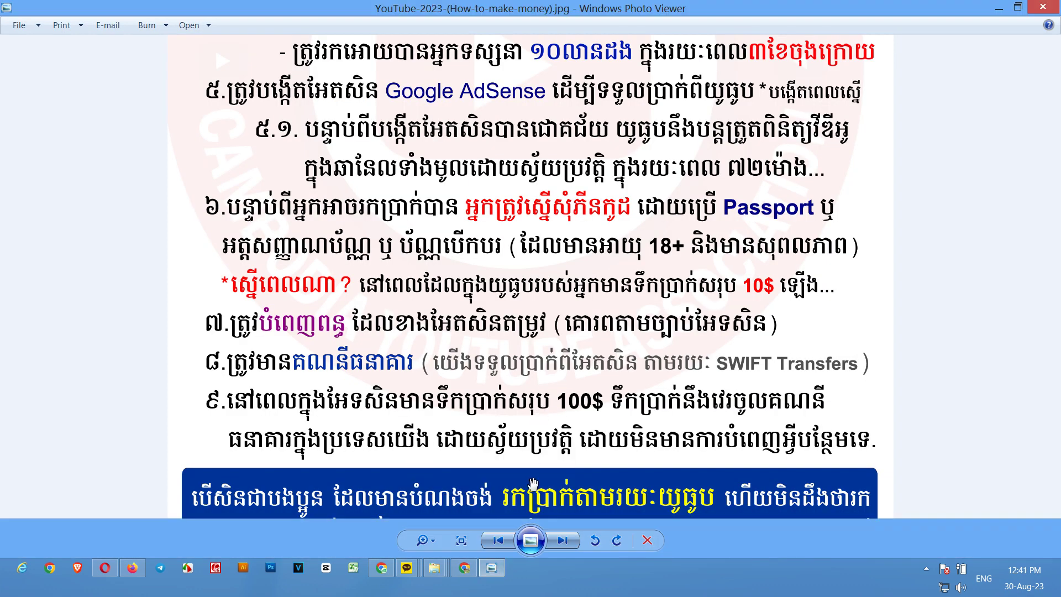
{"action": "scroll", "coordinate": [556, 379], "scroll_direction": "down", "scroll_amount": 1}
{"action": "left_click_drag", "start_coordinate": [555, 379], "coordinate": [559, 290]}
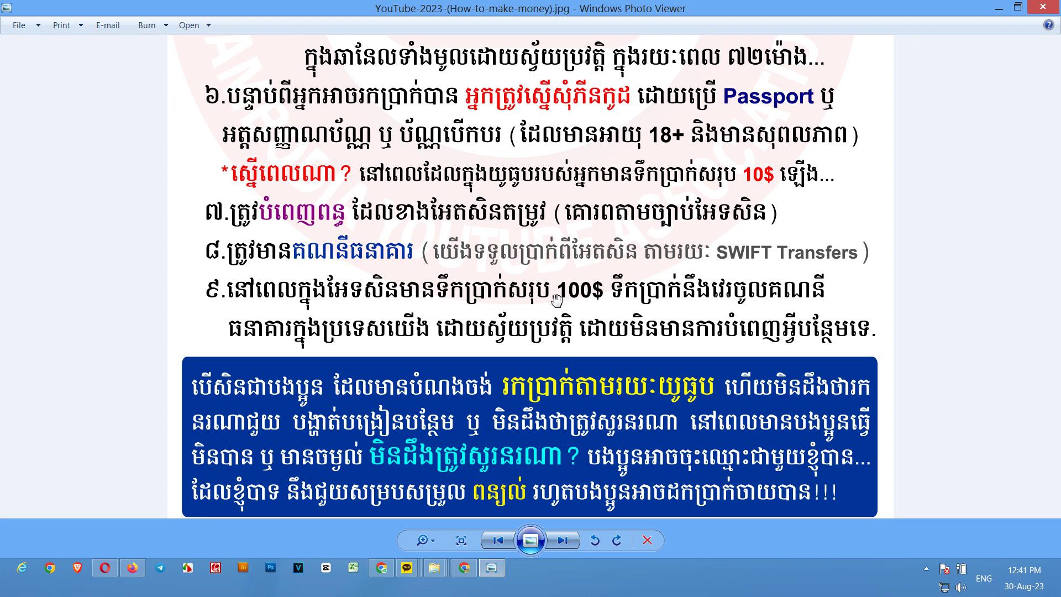
- Check the YouTube channel's playlists in the Opera window, and return to the guide image to view its blue closing note enlarged
{"action": "left_click", "coordinate": [105, 580]}
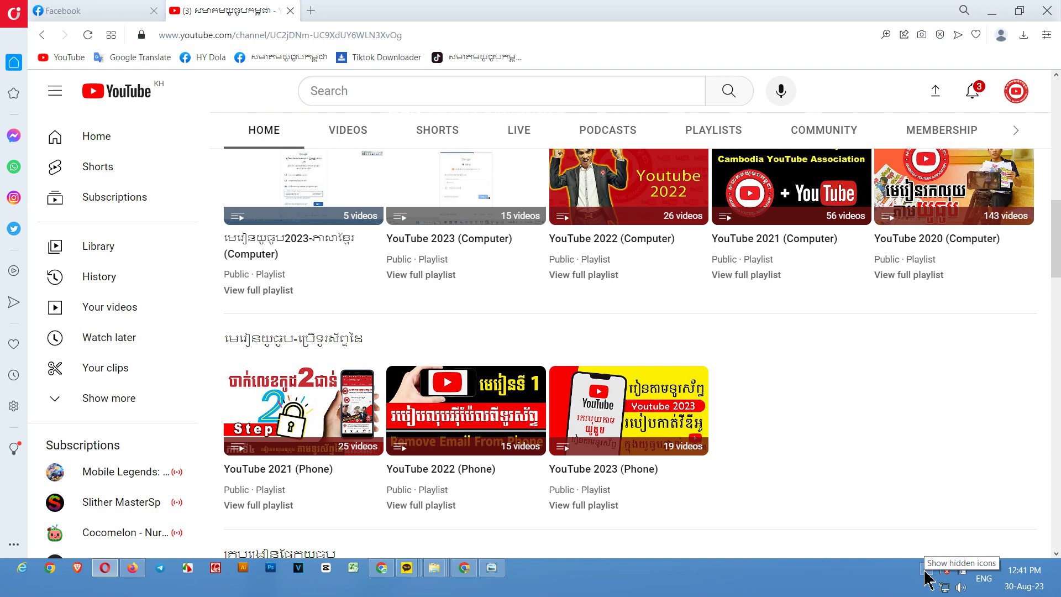
{"action": "left_click", "coordinate": [494, 569]}
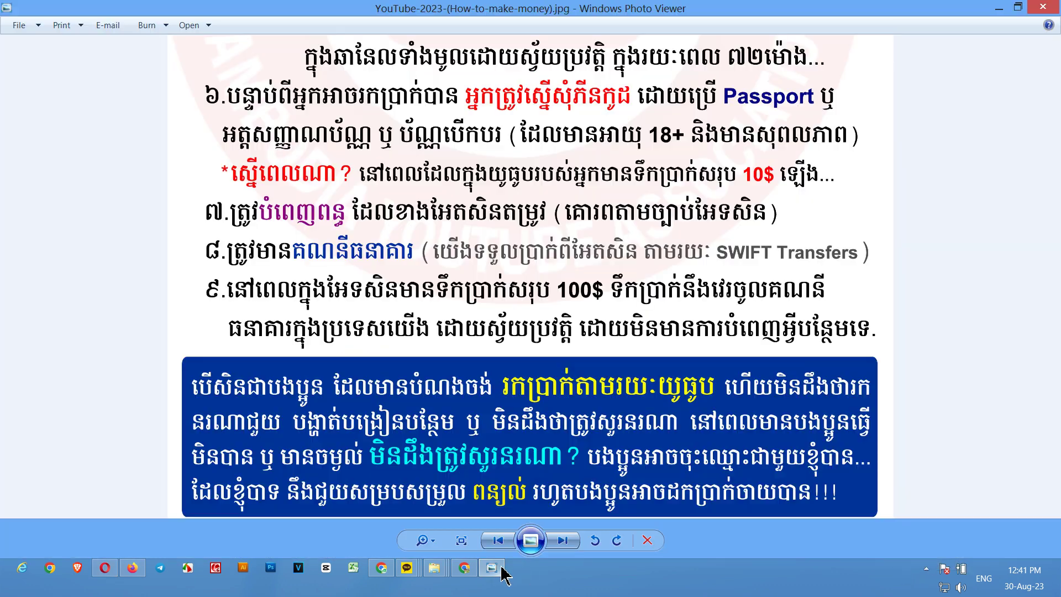
{"action": "scroll", "coordinate": [587, 471], "scroll_direction": "up", "scroll_amount": 1}
{"action": "scroll", "coordinate": [596, 483], "scroll_direction": "down", "scroll_amount": 1}
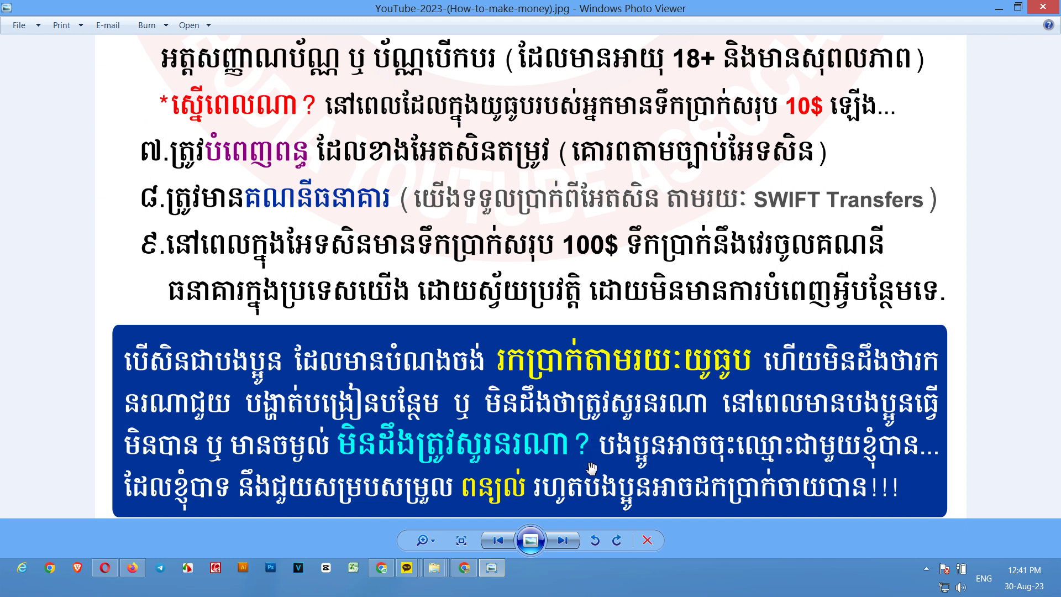
{"action": "scroll", "coordinate": [592, 469], "scroll_direction": "up", "scroll_amount": 1}
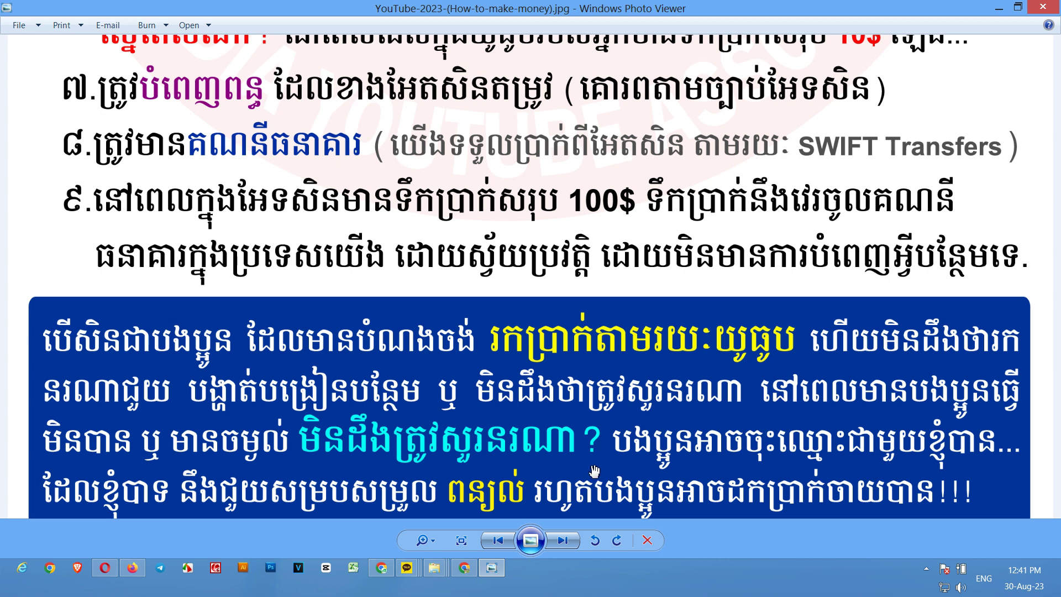
{"action": "left_click_drag", "start_coordinate": [594, 468], "coordinate": [606, 426]}
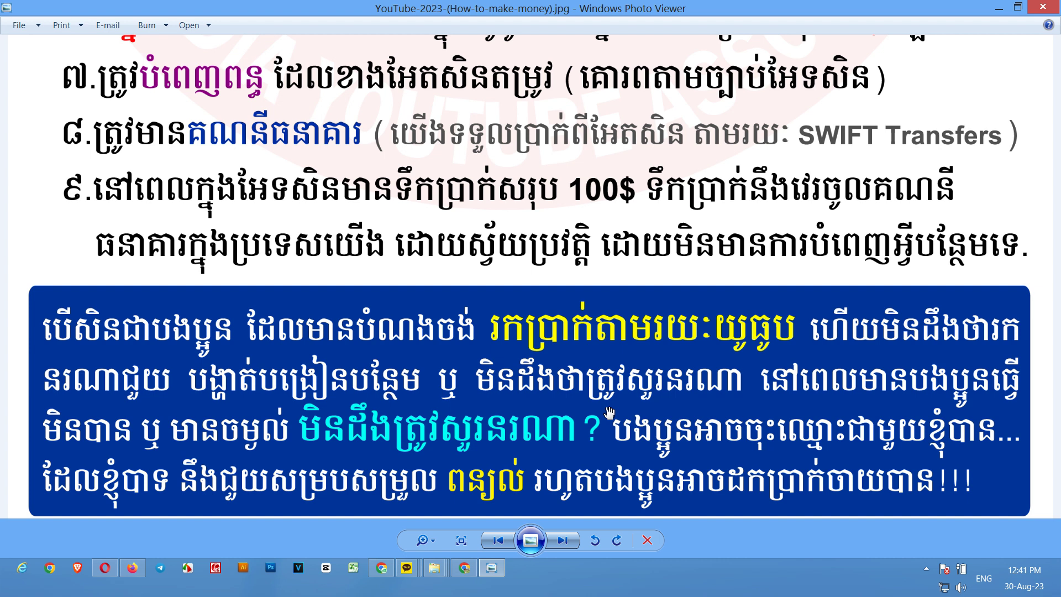